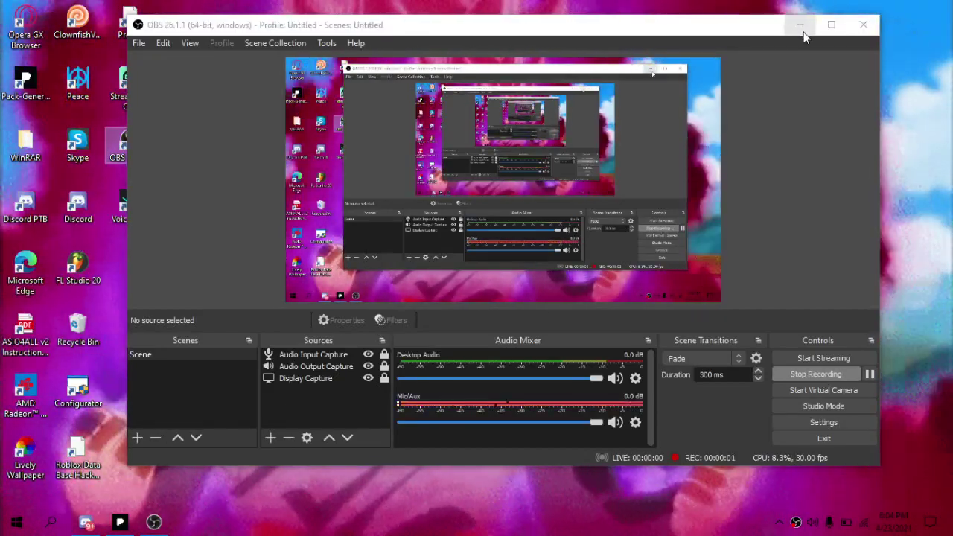
Minimize the OBS window and launch Pack Generator from its desktop shortcut.
{"action": "left_click", "coordinate": [801, 27]}
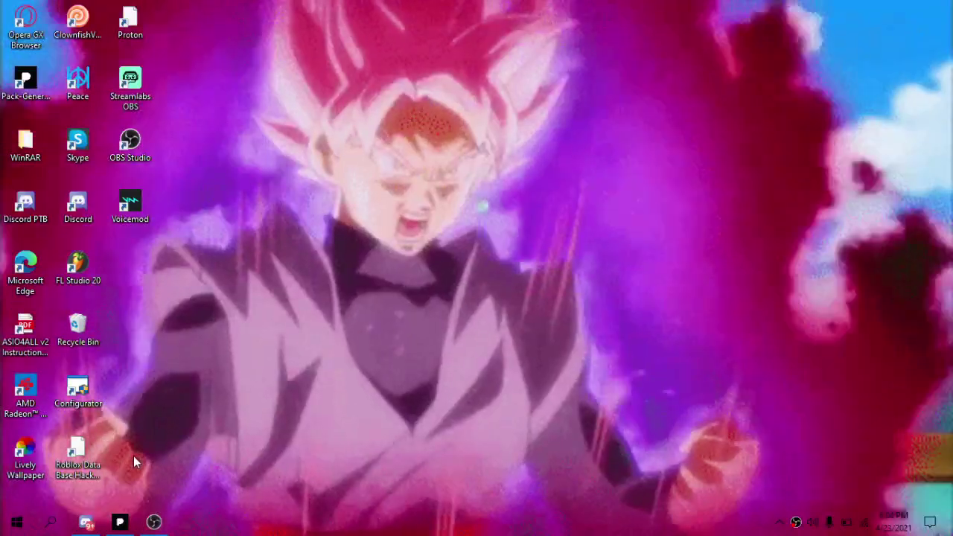
{"action": "left_click", "coordinate": [120, 522]}
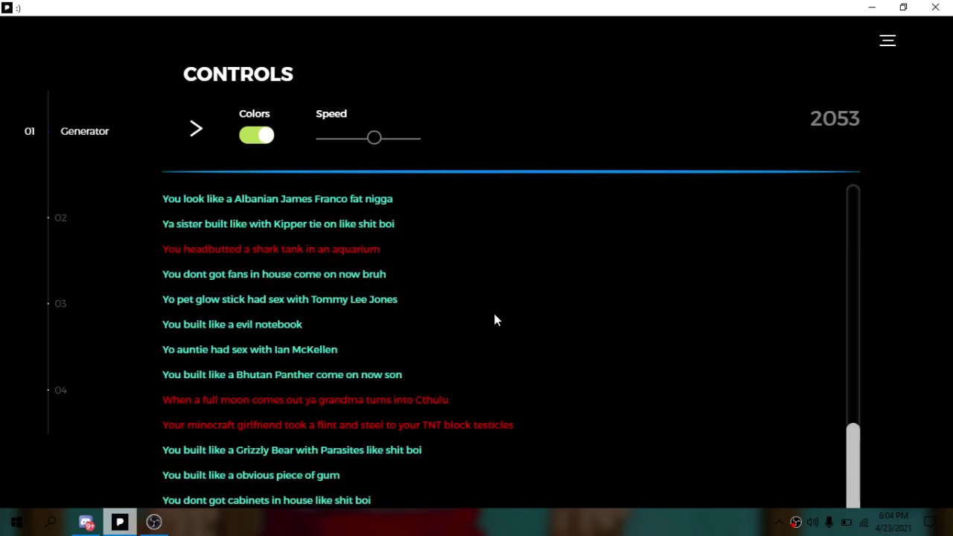
Turn coloured feed lines off and back on, and set generator speed to maximum.
{"action": "left_click", "coordinate": [204, 141]}
{"action": "left_click", "coordinate": [198, 129]}
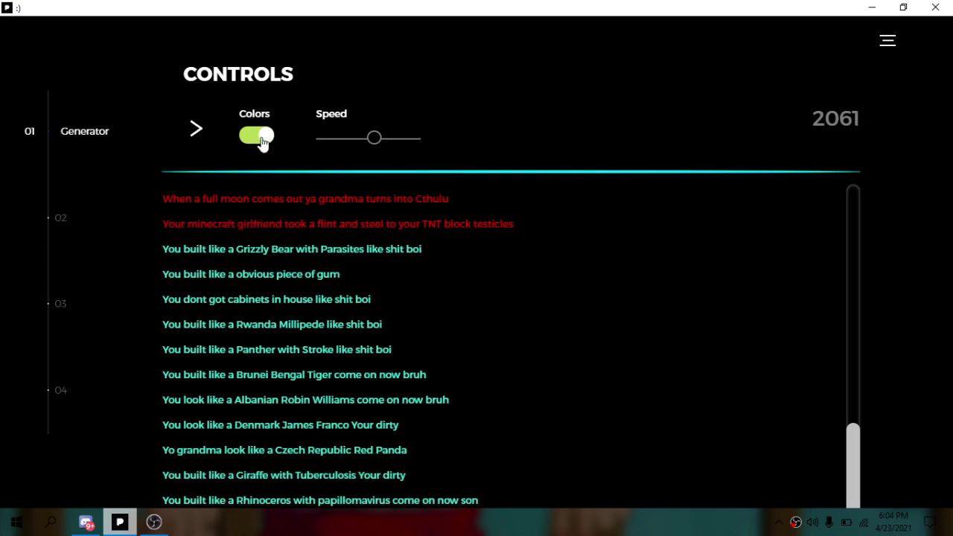
{"action": "left_click", "coordinate": [257, 135]}
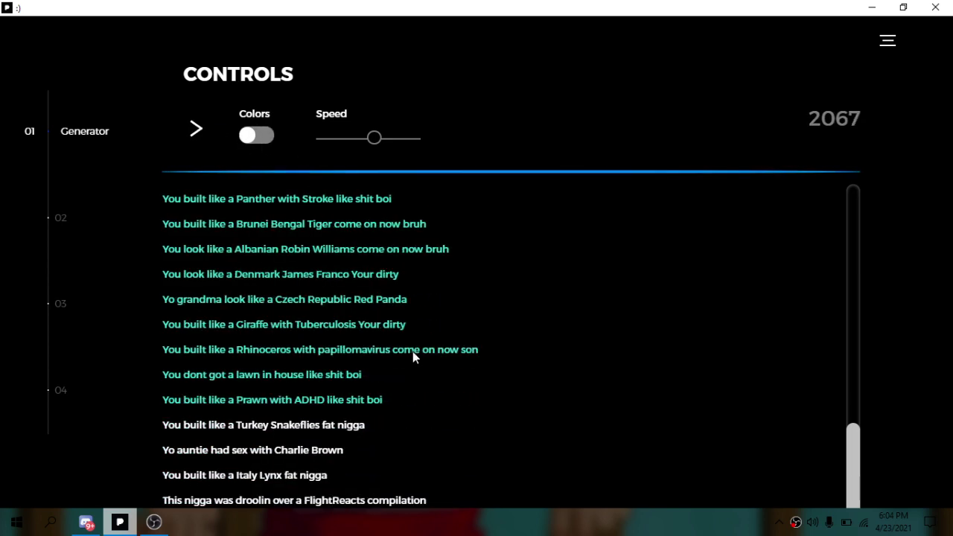
{"action": "left_click", "coordinate": [257, 135]}
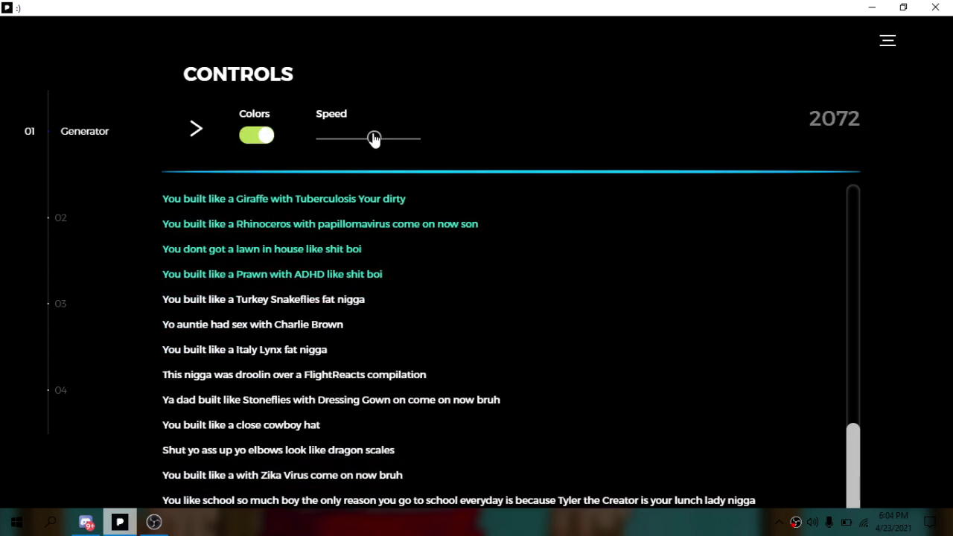
{"action": "mouse_move", "coordinate": [374, 139]}
{"action": "left_mouse_down"}
{"action": "mouse_move", "coordinate": [310, 135]}
{"action": "mouse_move", "coordinate": [515, 170]}
{"action": "left_mouse_up"}
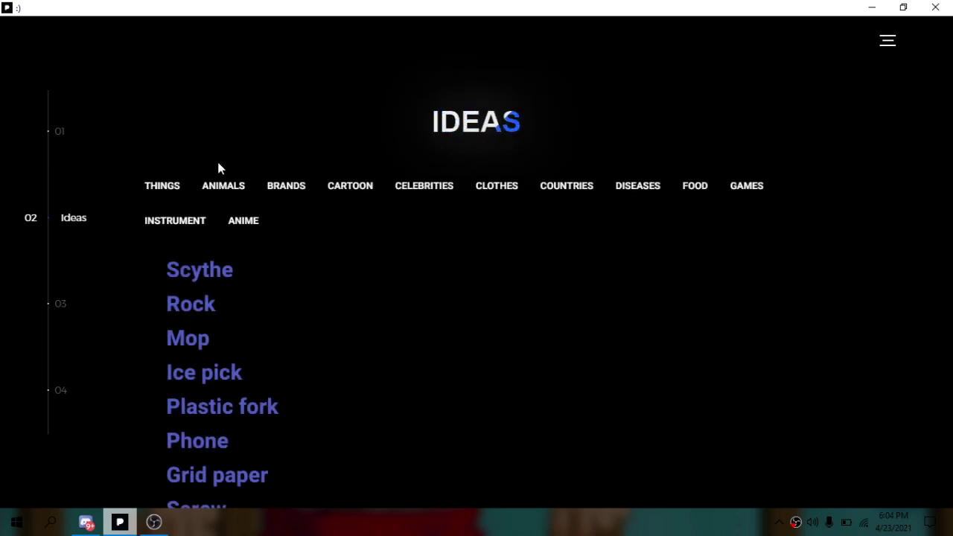
Browse the Animals, Brands, Cartoon, Celebrities and Clothes word lists.
{"action": "left_click", "coordinate": [225, 184]}
{"action": "left_click", "coordinate": [283, 192]}
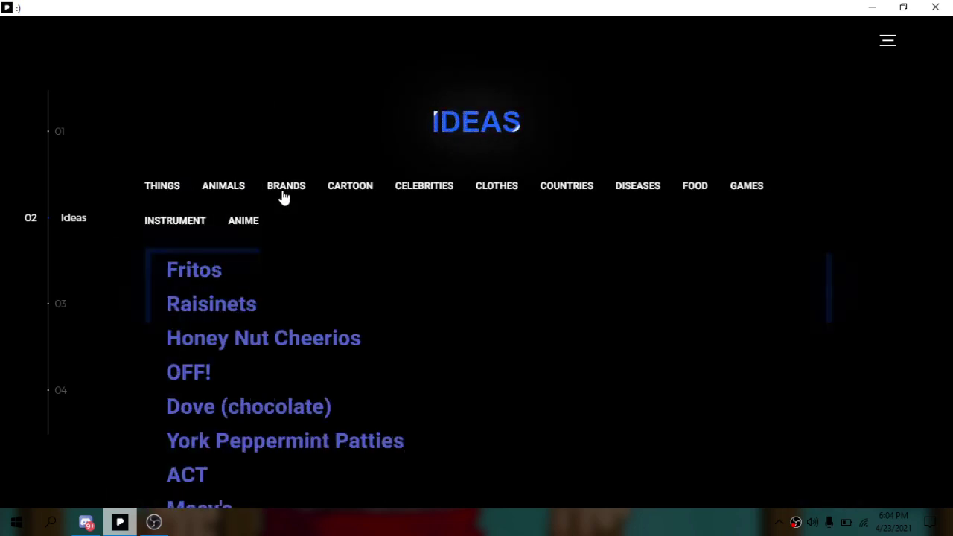
{"action": "left_click", "coordinate": [350, 188]}
{"action": "left_click", "coordinate": [424, 188]}
{"action": "left_click", "coordinate": [497, 190]}
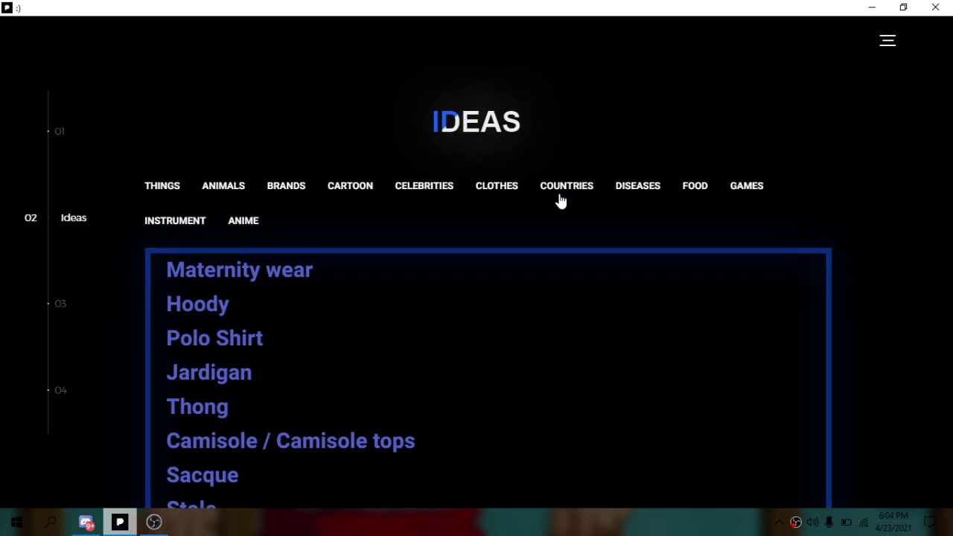
Browse the Countries, Diseases, Games, Instrument and Anime lists, then open Pack creator.
{"action": "left_click", "coordinate": [560, 200]}
{"action": "left_click", "coordinate": [624, 201]}
{"action": "left_click", "coordinate": [685, 198]}
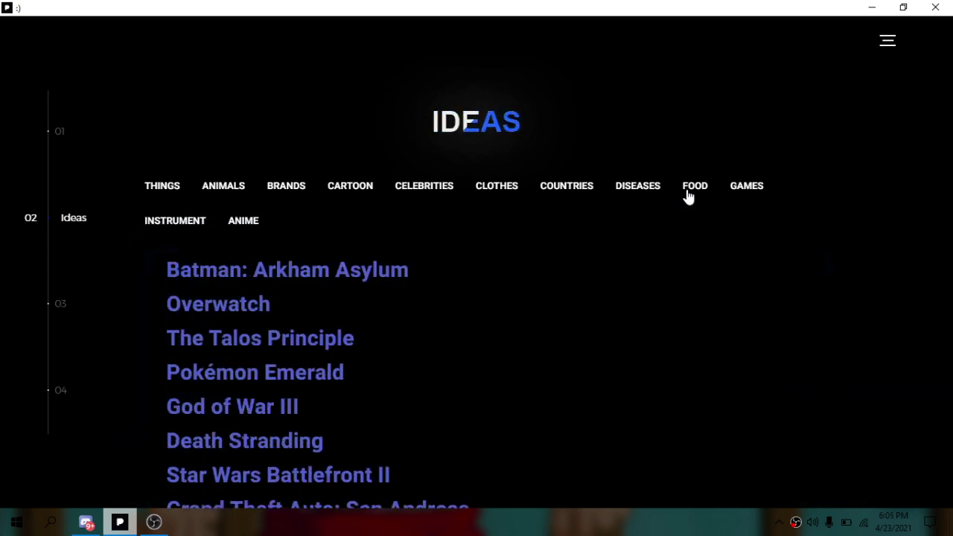
{"action": "left_click", "coordinate": [183, 222]}
{"action": "left_click", "coordinate": [246, 221]}
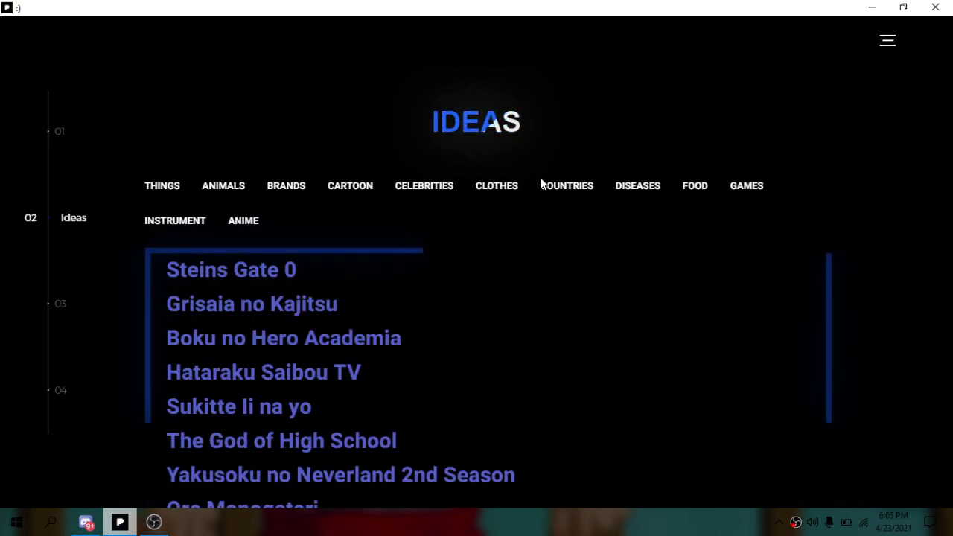
{"action": "left_click", "coordinate": [50, 314]}
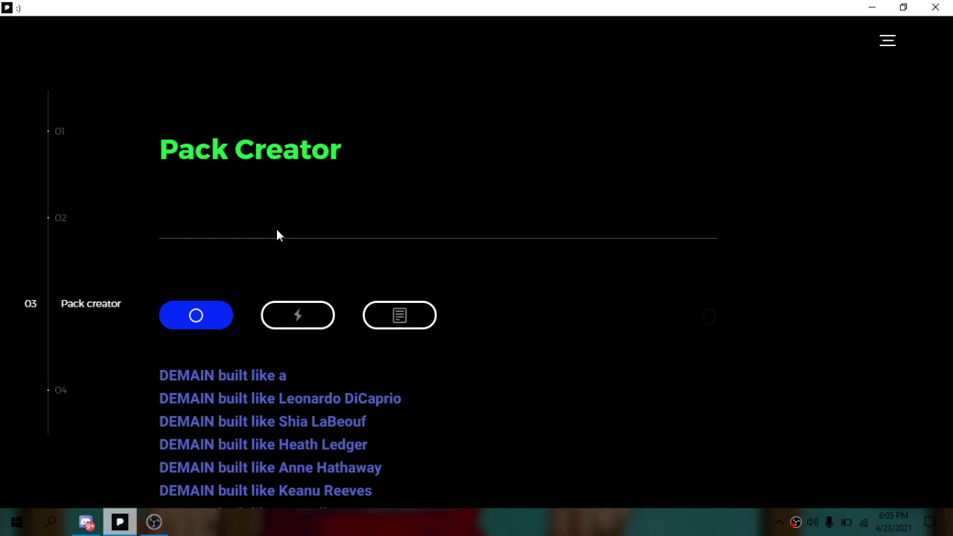
{"action": "type", "text": "fzurt"}
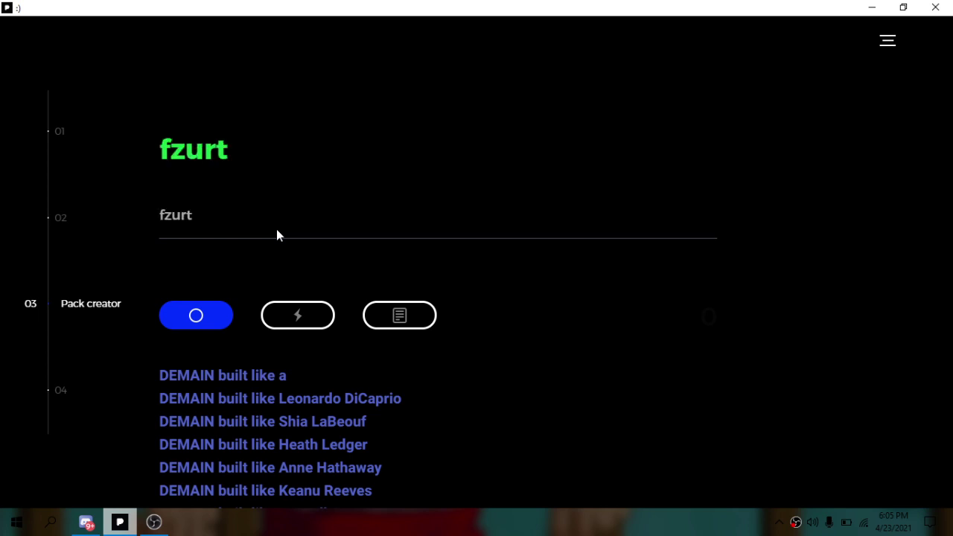
{"action": "type", "text": " built"}
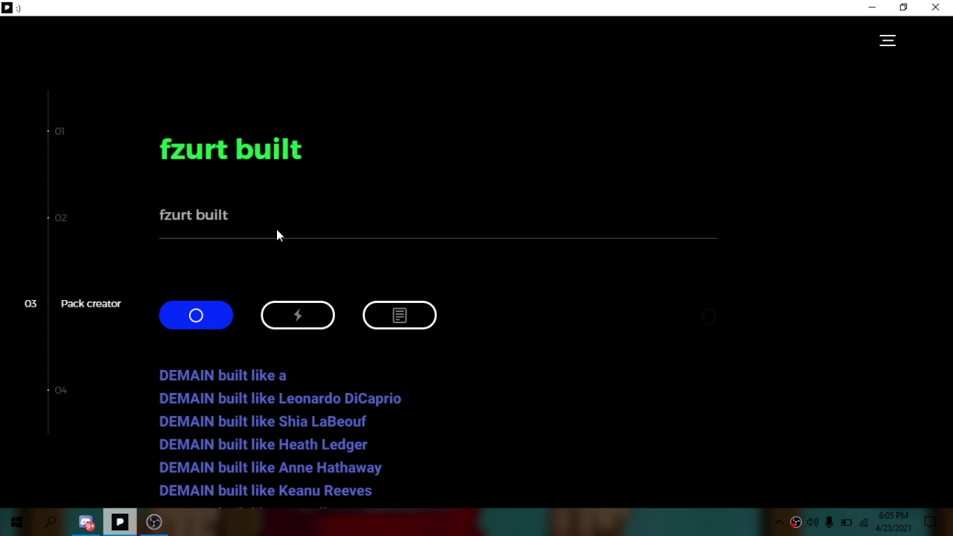
{"action": "type", "text": " like #"}
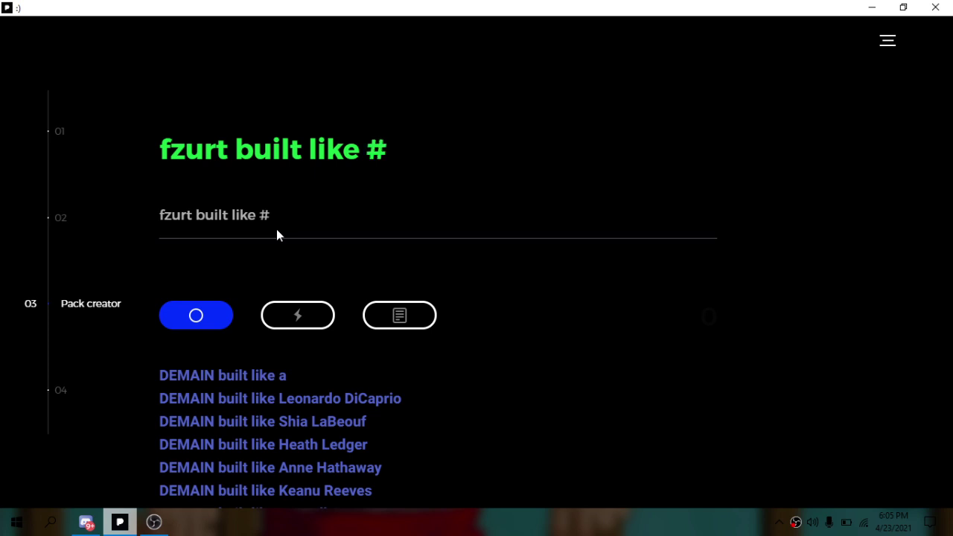
Finish the 'fzurt built like a $animal' template and show the creator's explanation.
{"action": "key", "text": "BackSpace"}
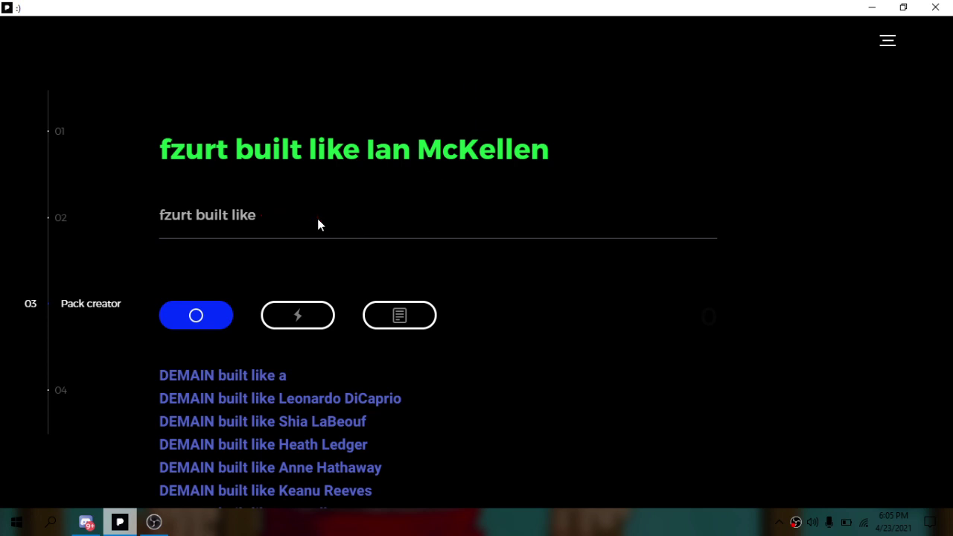
{"action": "type", "text": "a"}
{"action": "key", "text": "BackSpace"}
{"action": "type", "text": "ani"}
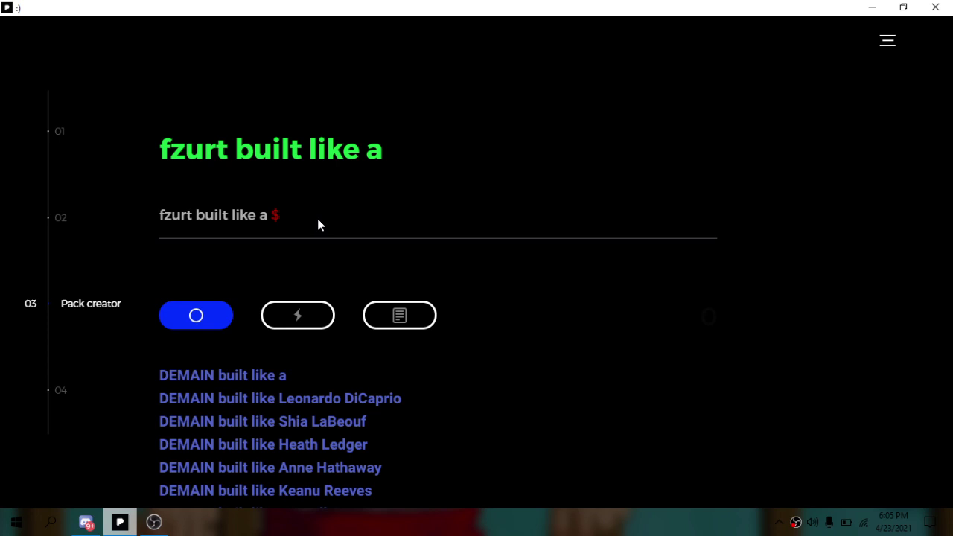
{"action": "type", "text": "mal"}
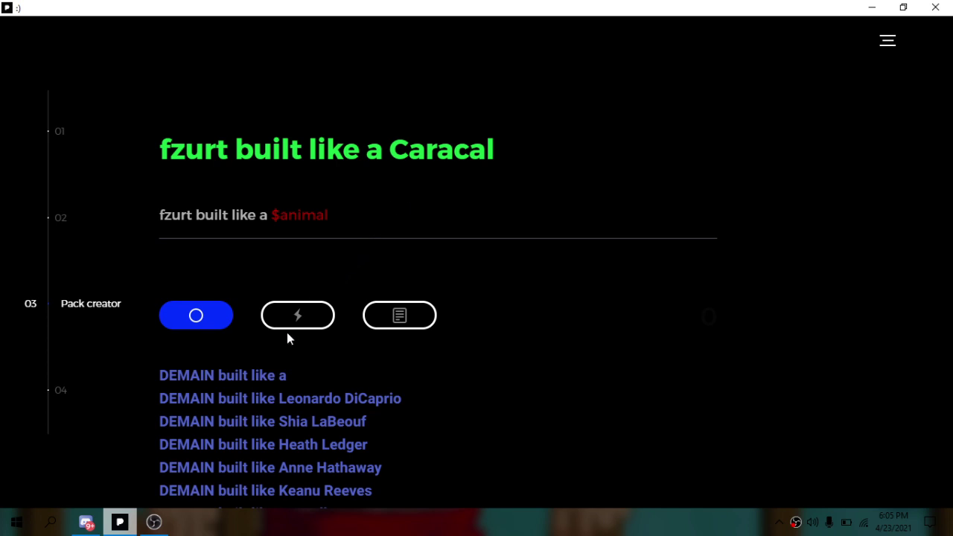
{"action": "left_click", "coordinate": [310, 319]}
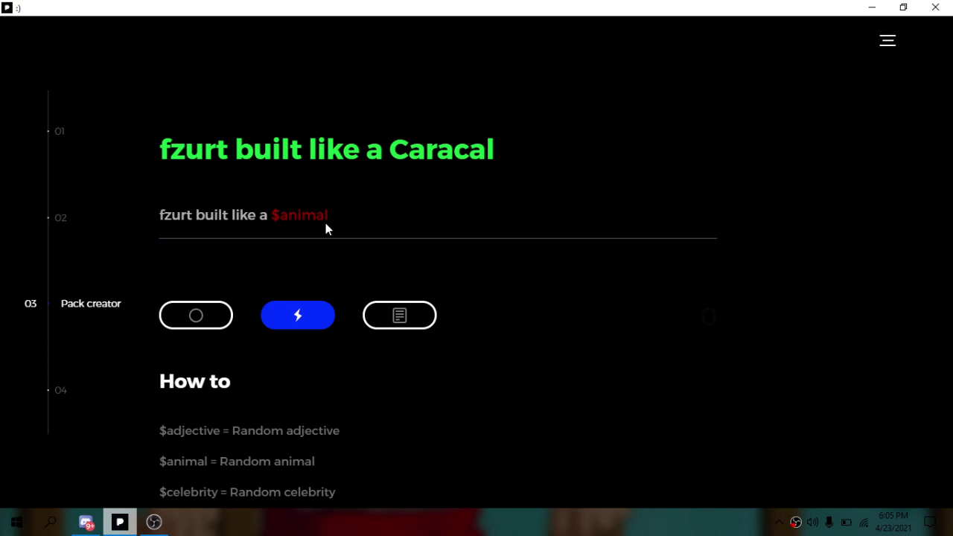
{"action": "left_click", "coordinate": [172, 325]}
Replace the template with 'was that before or after i caught you $adjective', trimming its ending.
{"action": "key", "text": "BackSpace"}
{"action": "key", "text": "BackSpace"}
{"action": "key", "text": "BackSpace"}
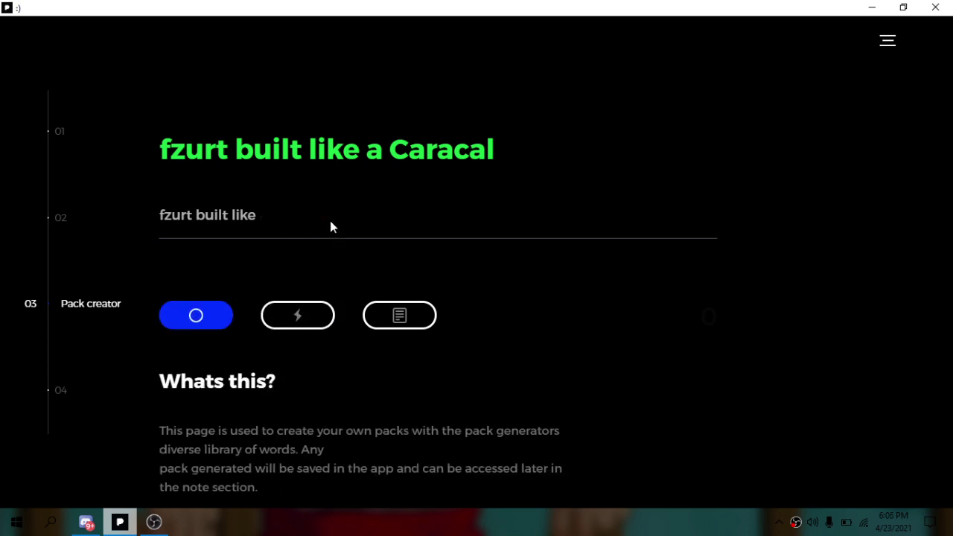
{"action": "key", "text": "BackSpace"}
{"action": "key", "text": "BackSpace"}
{"action": "key", "text": "BackSpace"}
{"action": "type", "text": "was th"}
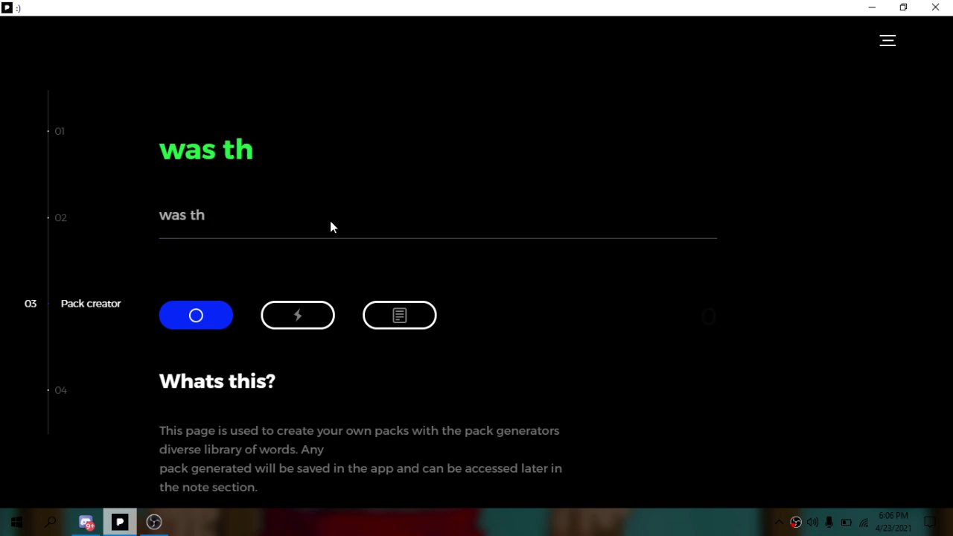
{"action": "type", "text": "at before or"}
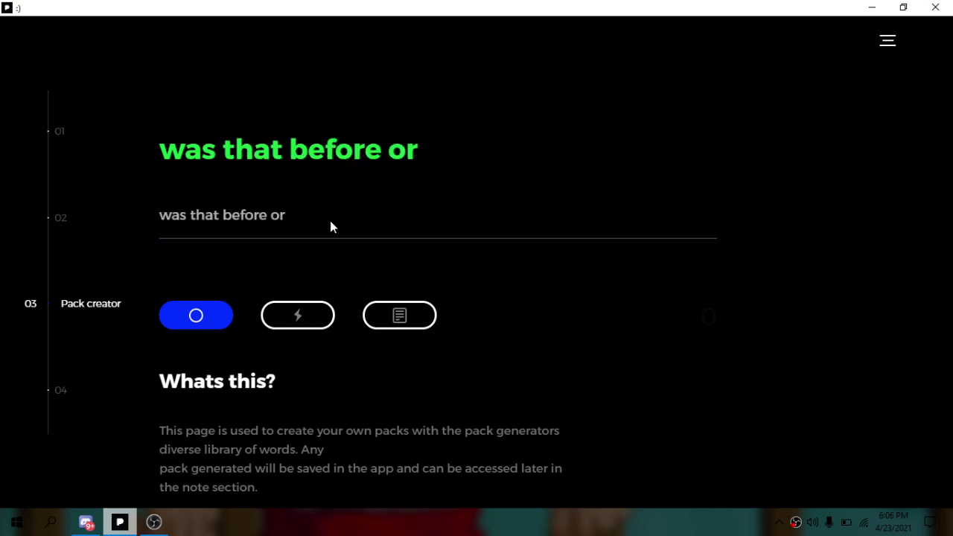
{"action": "type", "text": " after i caught you try"}
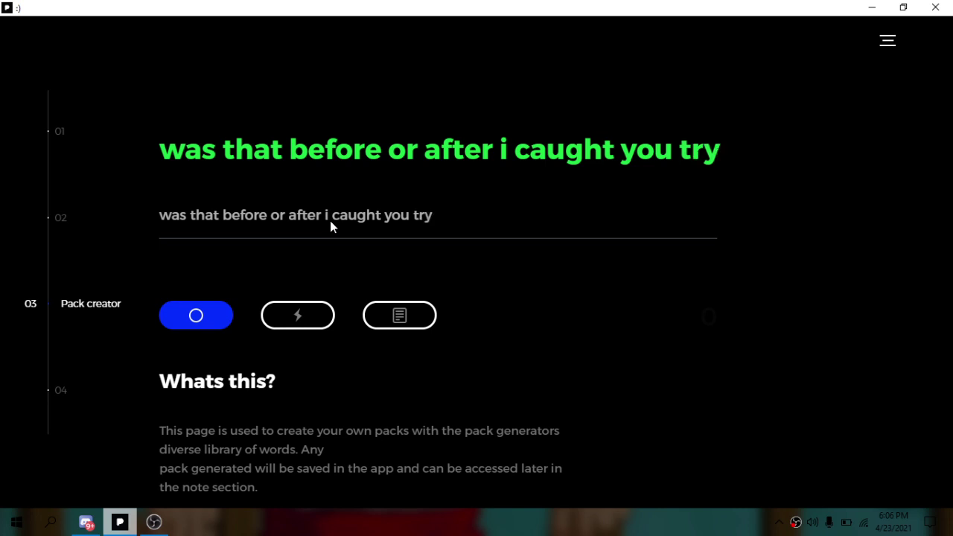
{"action": "type", "text": "nna steal $adjectiv"}
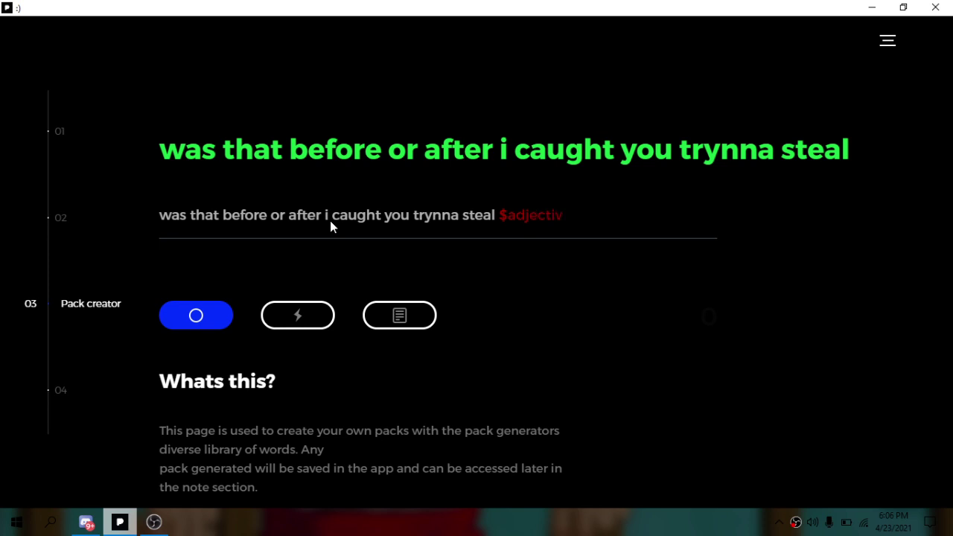
{"action": "type", "text": "e"}
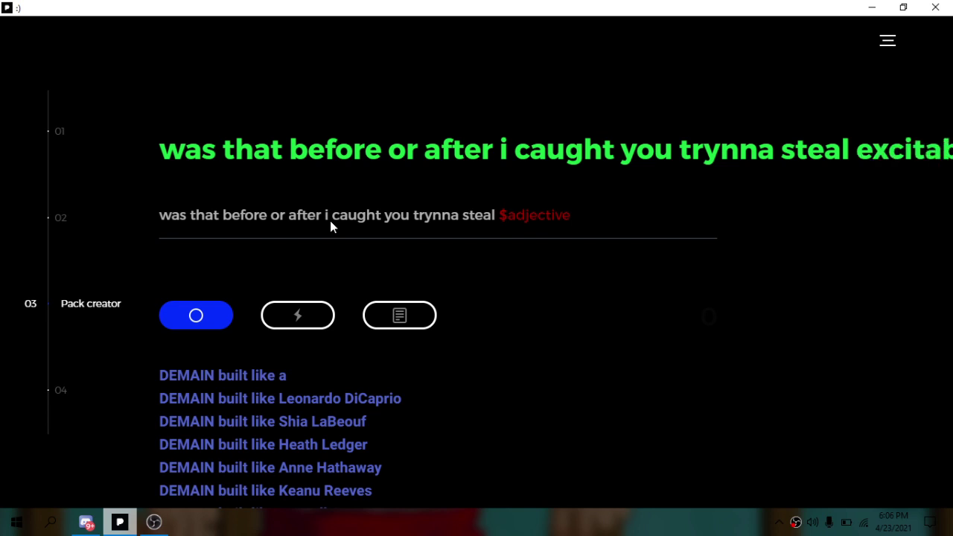
{"action": "key", "text": "BackSpace"}
{"action": "key", "text": "BackSpace"}
{"action": "key", "text": "BackSpace"}
{"action": "key", "text": "BackSpace"}
{"action": "key", "text": "BackSpace"}
{"action": "key", "text": "BackSpace"}
{"action": "key", "text": "BackSpace"}
{"action": "type", "text": "$"}
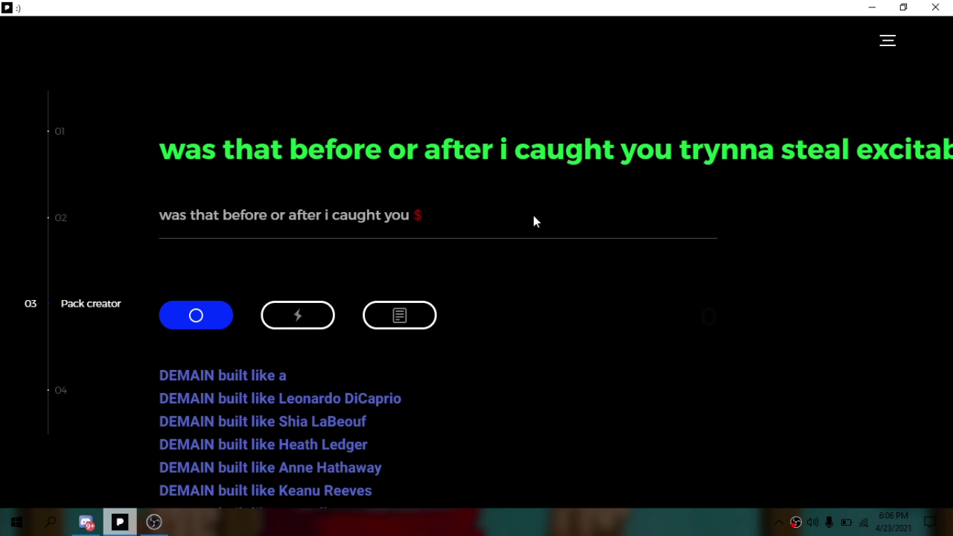
{"action": "type", "text": "adject"}
{"action": "type", "text": "ive"}
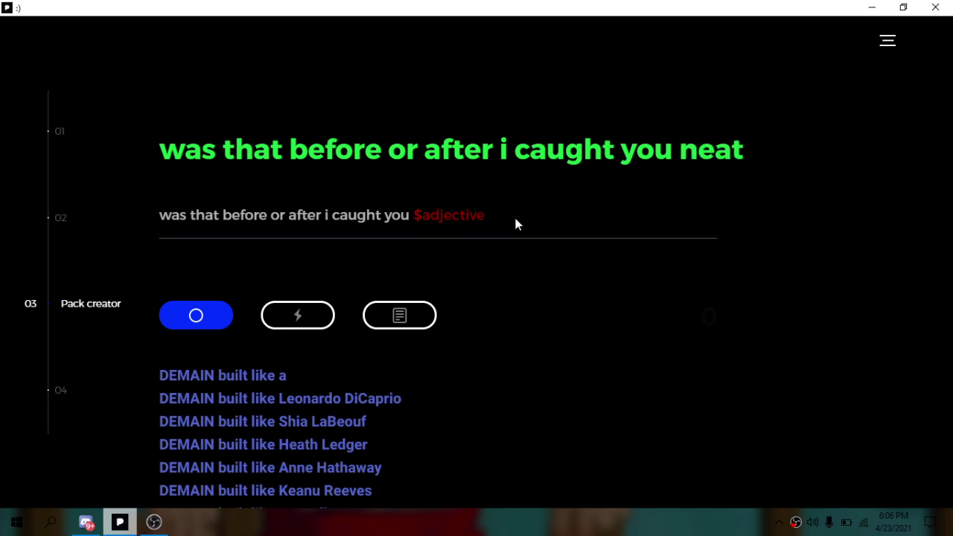
{"action": "key", "text": "BackSpace"}
Visit the packs list, explanation, Ideas and Generator pages, then switch to OBS Studio.
{"action": "left_click", "coordinate": [387, 317]}
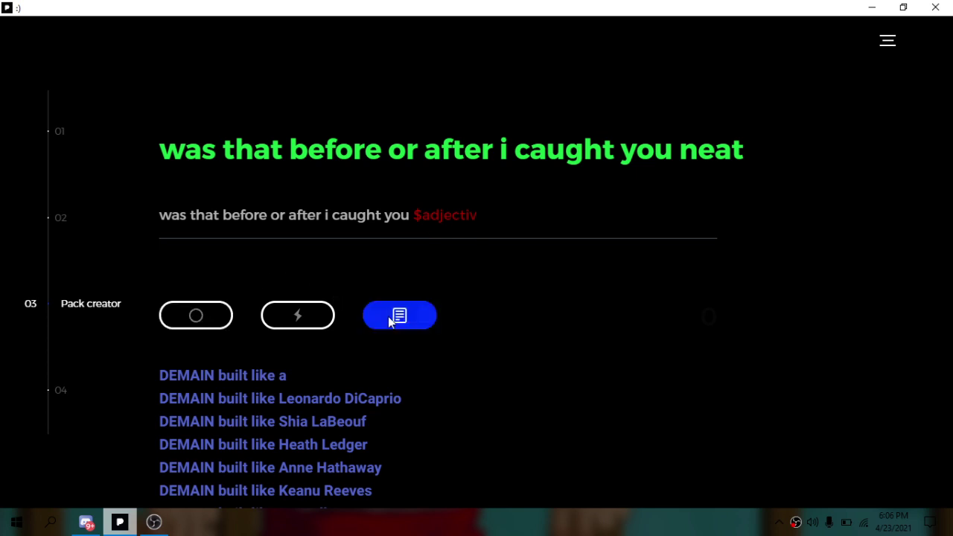
{"action": "left_click", "coordinate": [225, 314]}
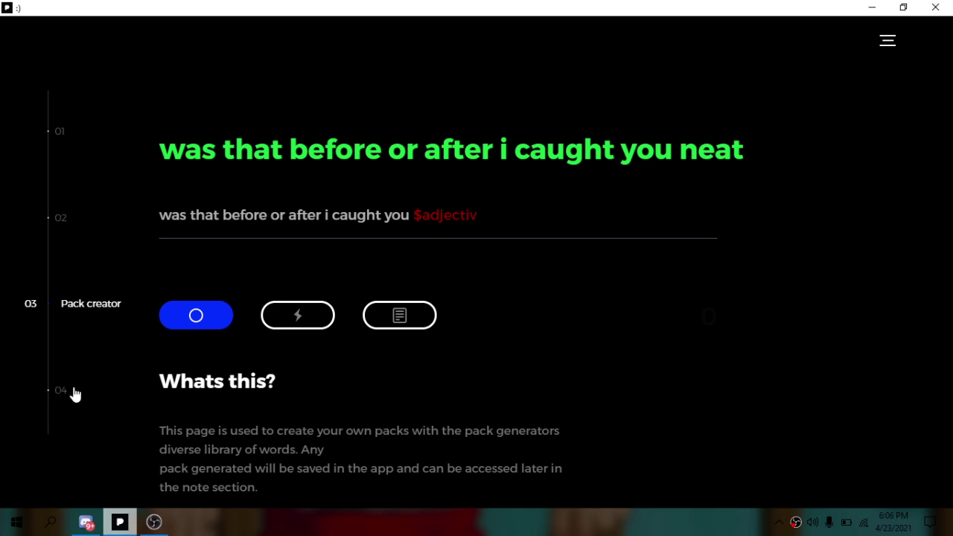
{"action": "left_click", "coordinate": [55, 225]}
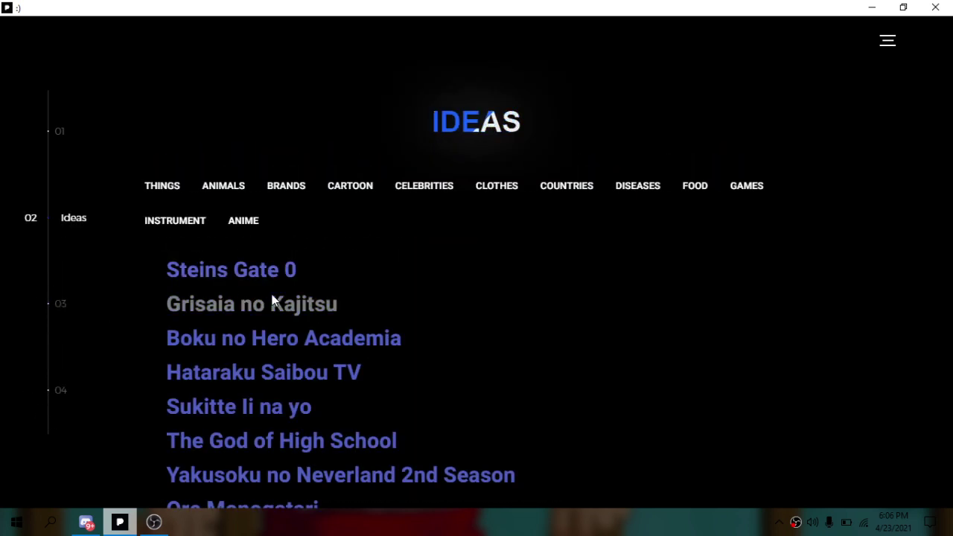
{"action": "left_click", "coordinate": [48, 135]}
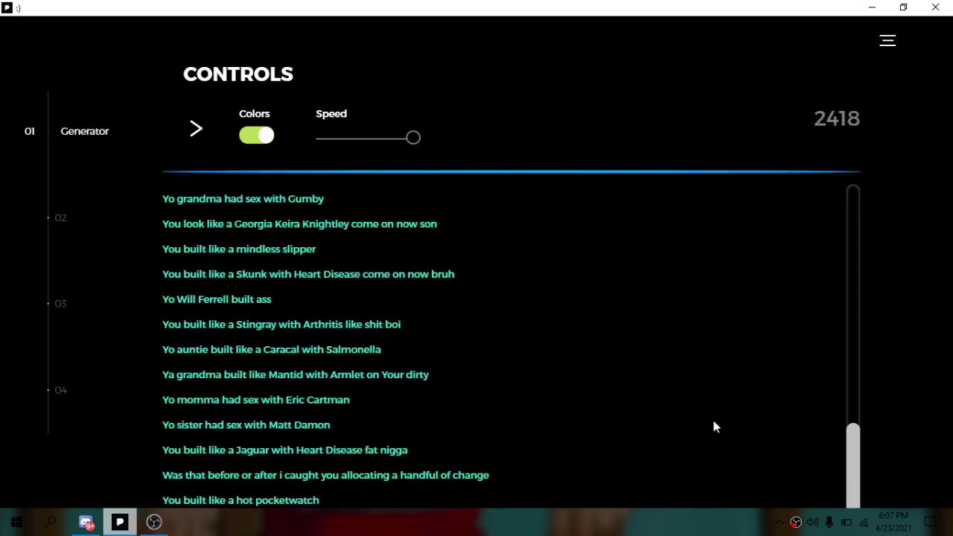
{"action": "left_click", "coordinate": [878, 7]}
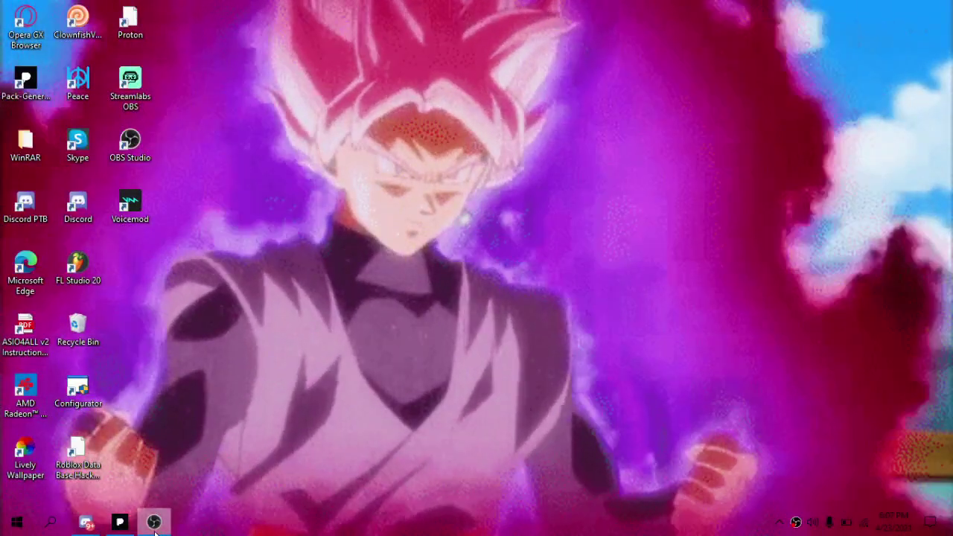
{"action": "left_click", "coordinate": [154, 522]}
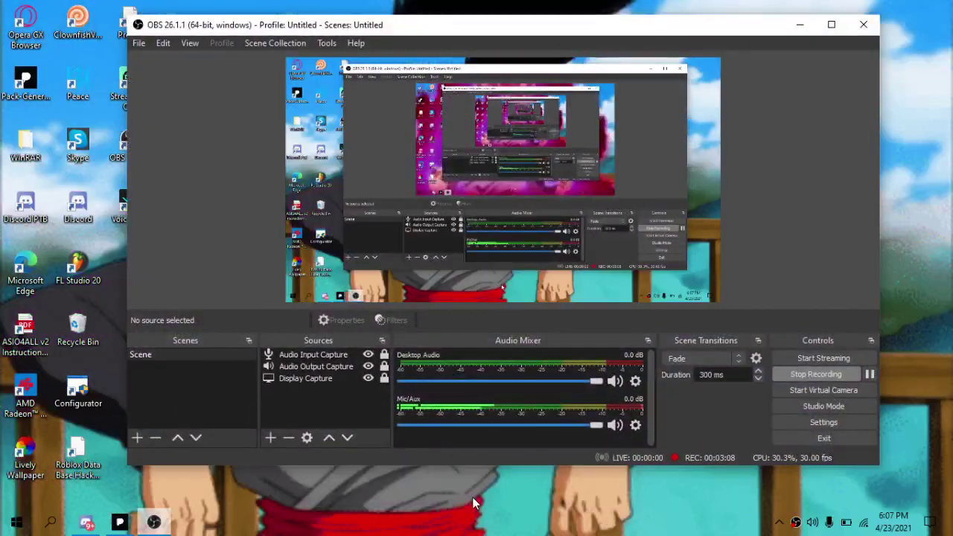